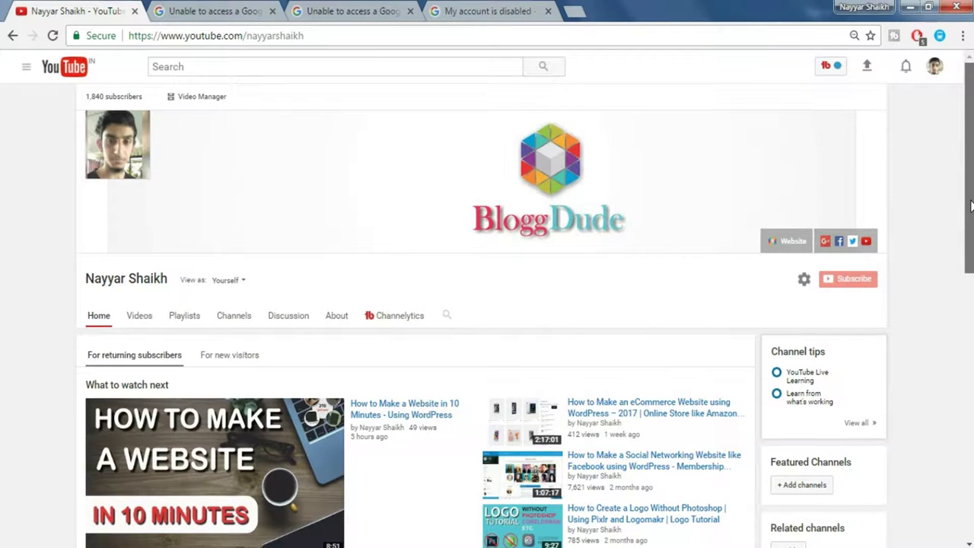
Scroll the channel page down and back up to bring up the terminated channel's Home page.
drag(970, 205, 965, 282)
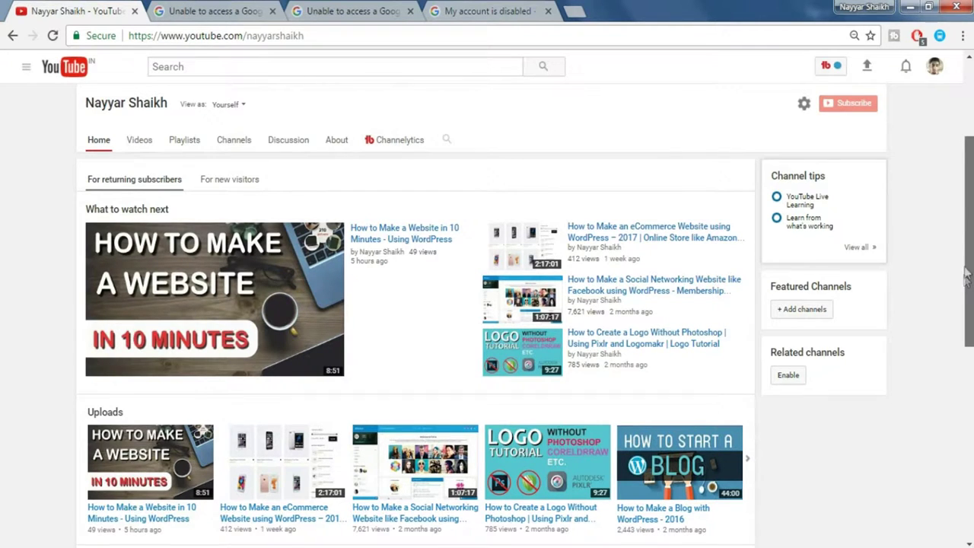
scroll(584, 129, up, 3)
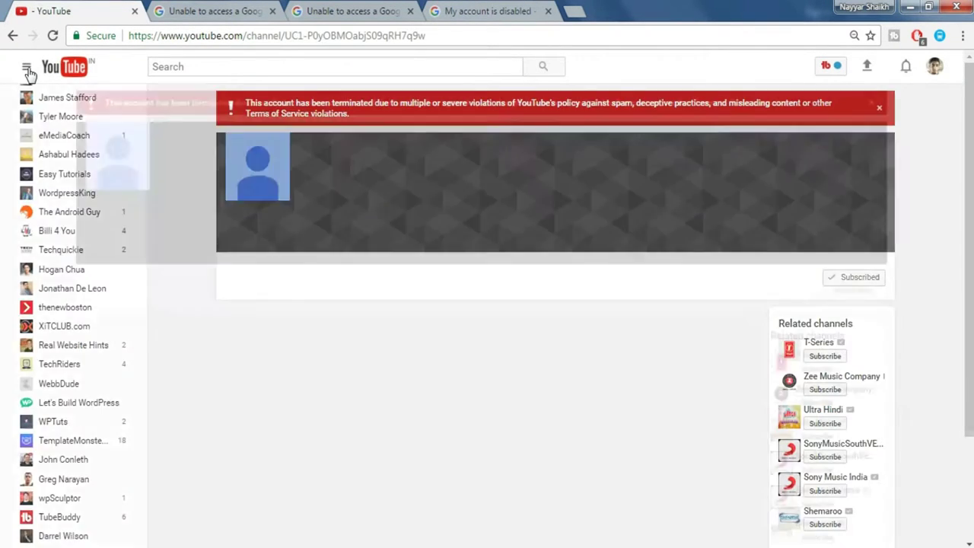
Leave the terminated channel and show the 'Unable to access a Google product' appeal form.
click(27, 69)
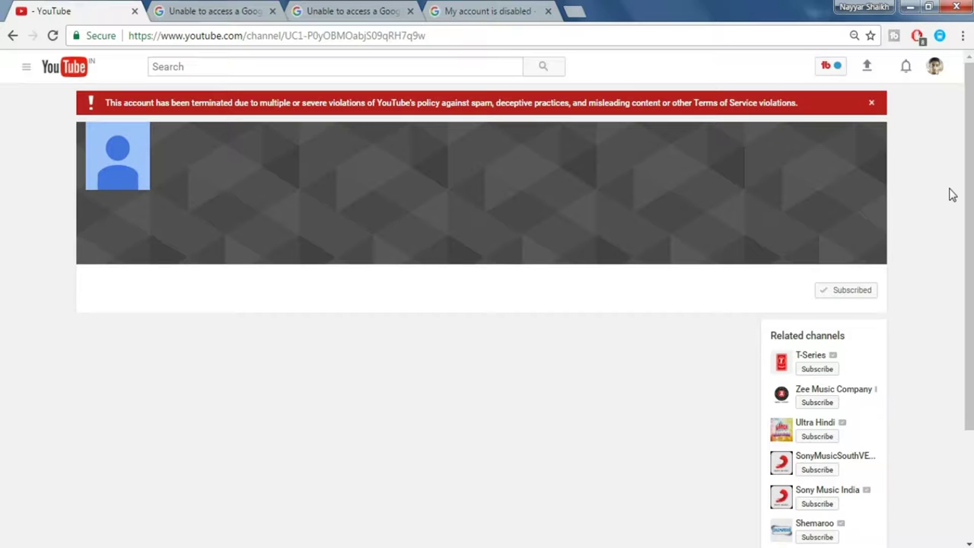
click(228, 10)
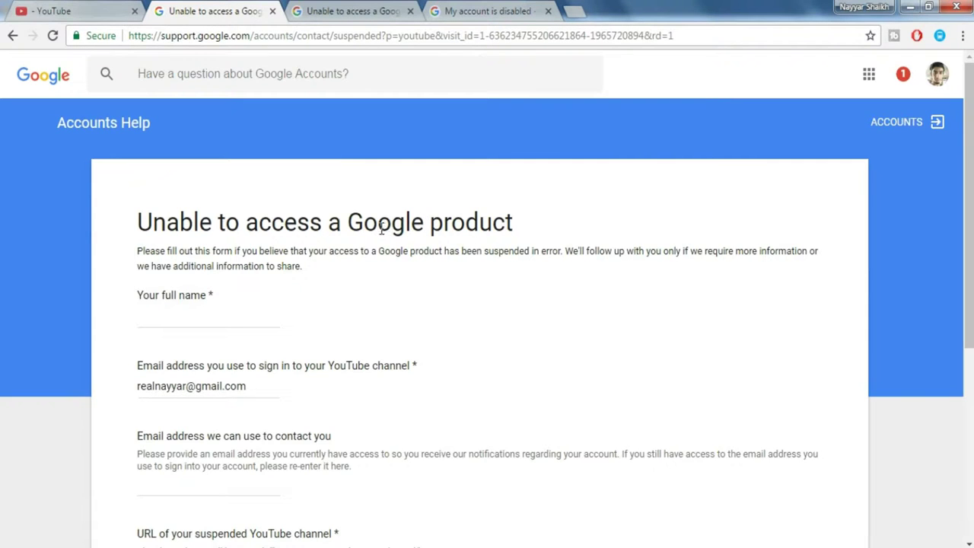
Enter the applicant's full name in the Your full name field, fixing a stray letter.
drag(966, 187, 963, 276)
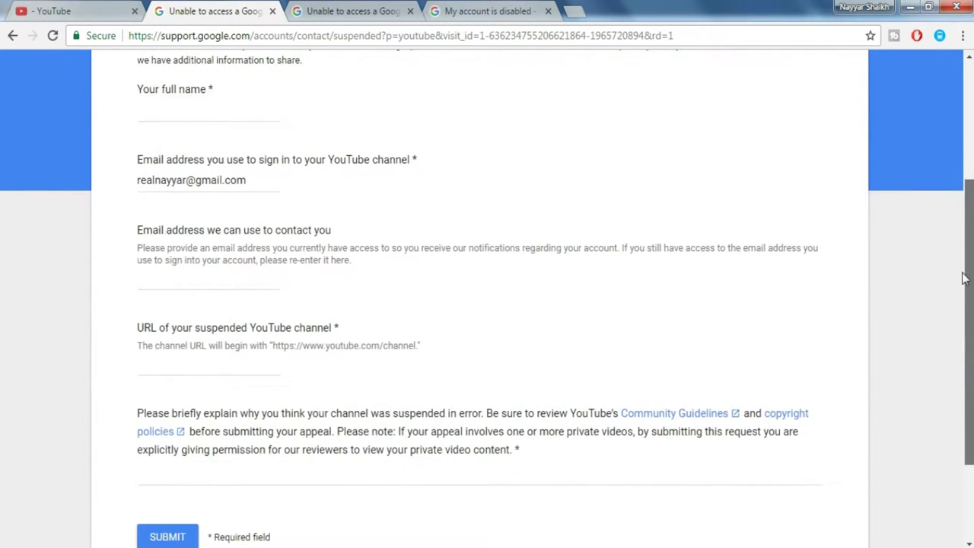
click(175, 107)
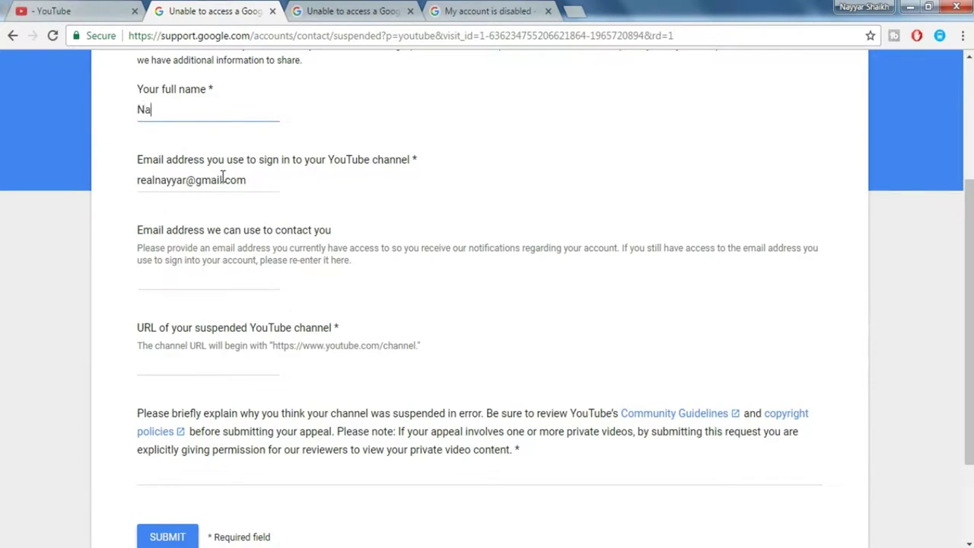
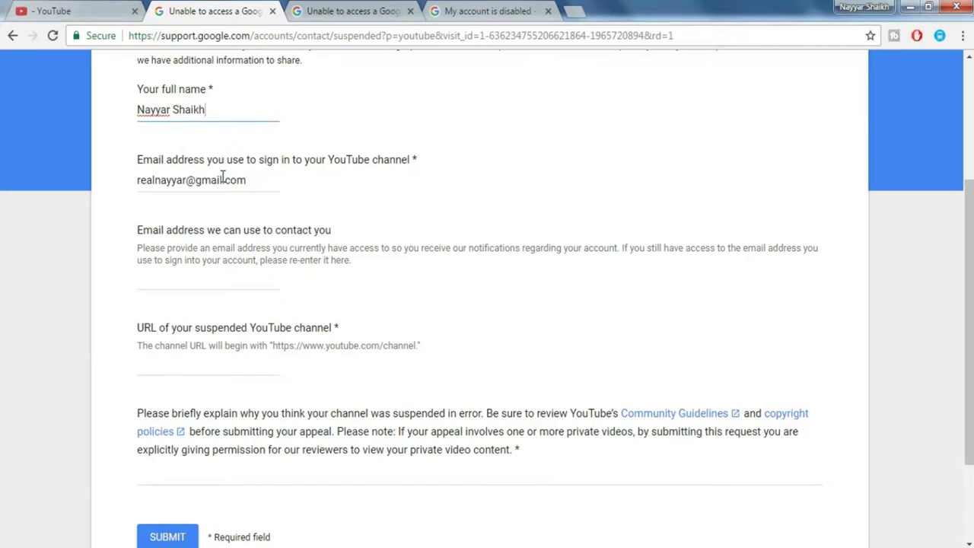
Replace the sign-in email with the account's address and paste it as the contact email.
drag(246, 183, 131, 179)
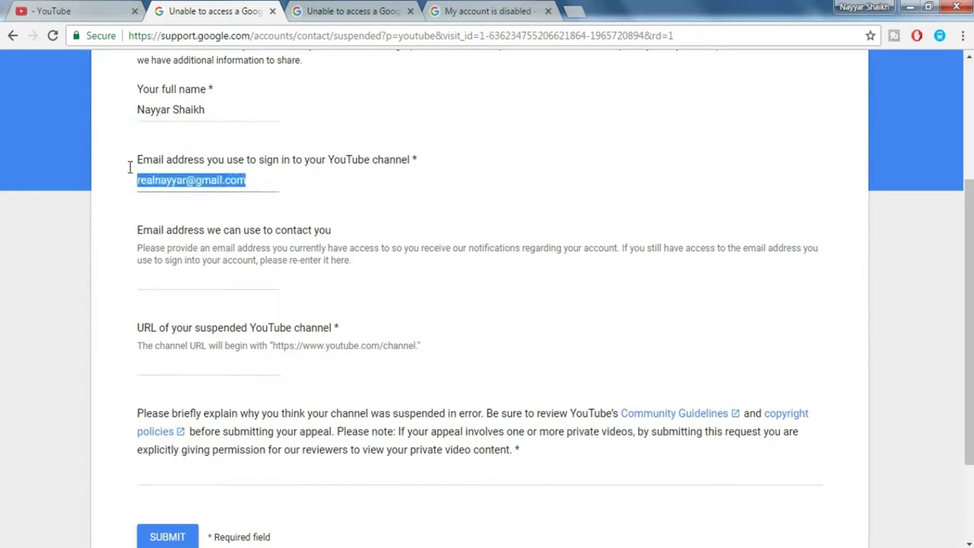
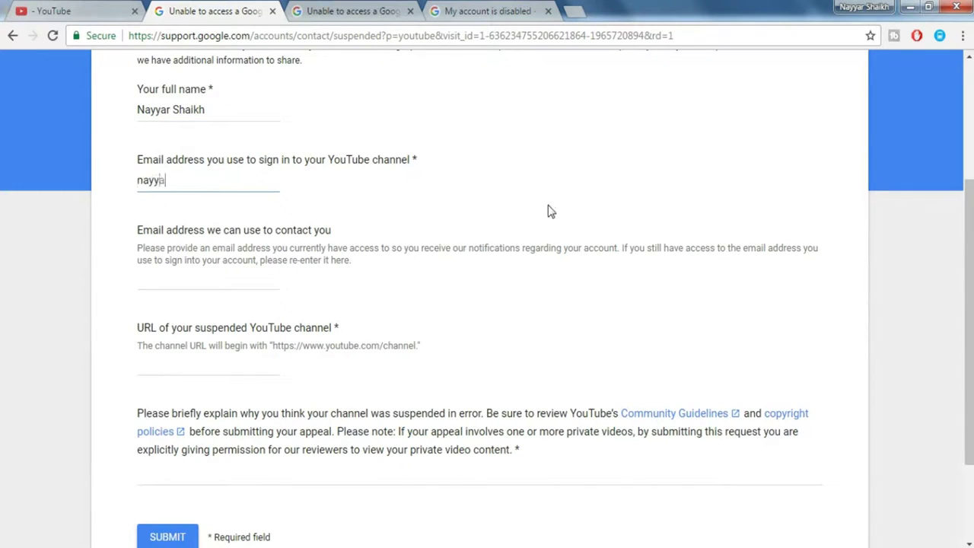
scroll(548, 243, down, 1)
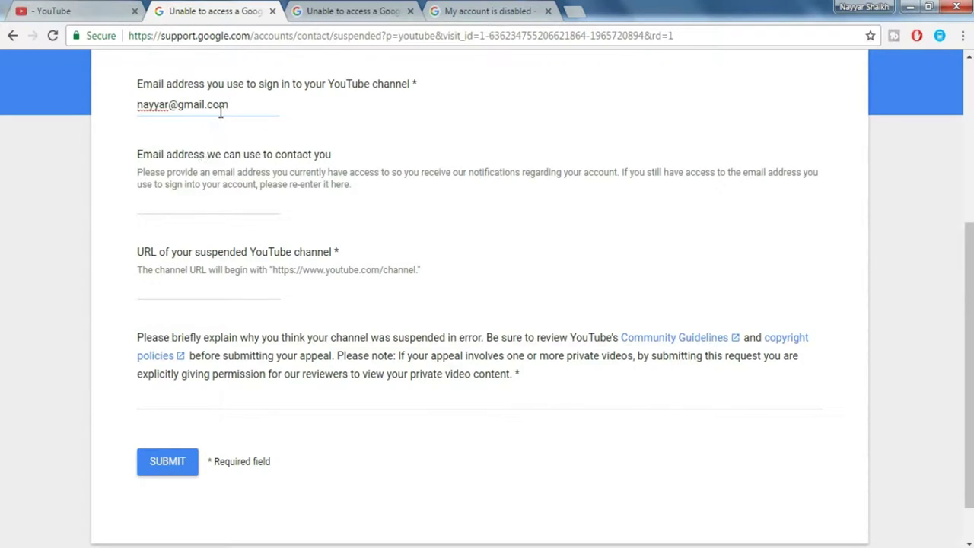
drag(231, 105, 127, 96)
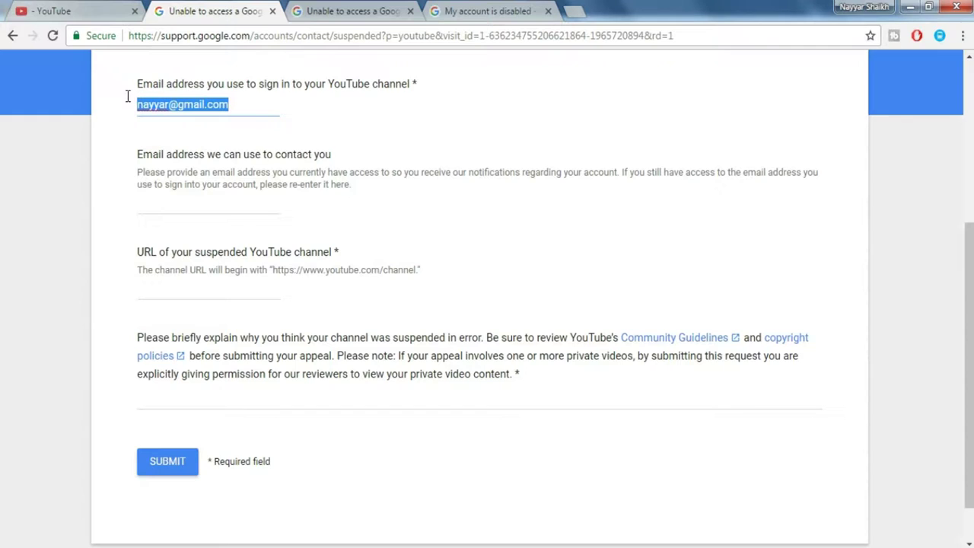
key(ctrl+c)
click(218, 205)
key(ctrl+v)
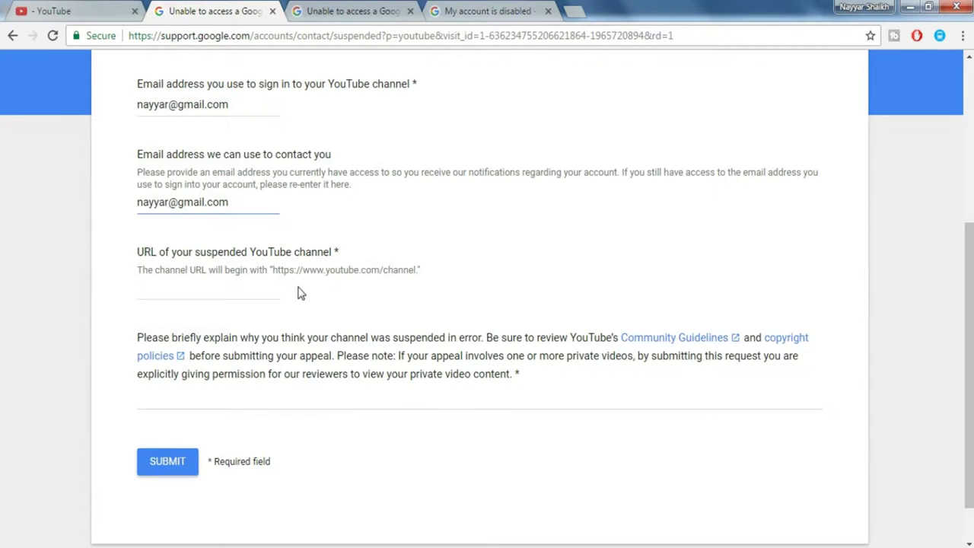
key(ctrl+shift+Tab)
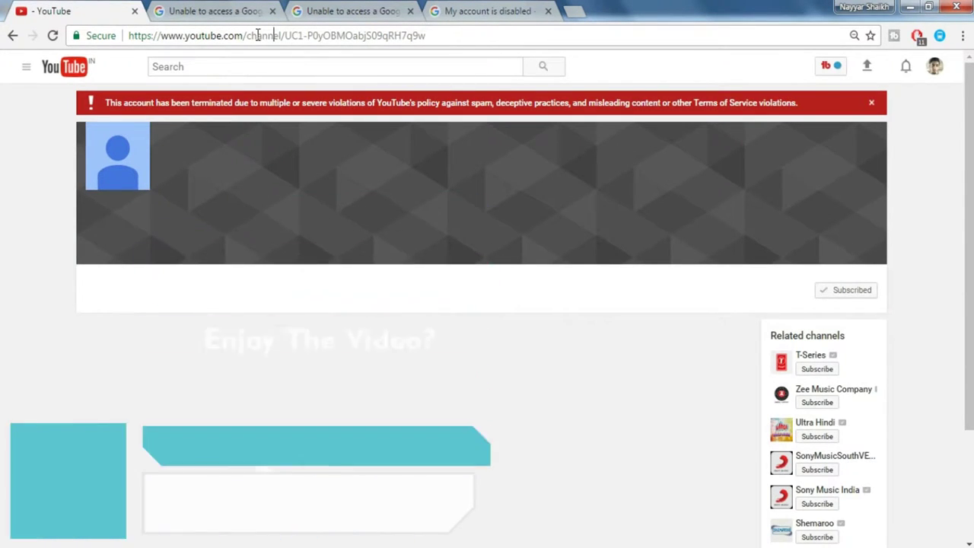
Try the channel's custom address, go back, and select the terminated channel's full URL.
drag(245, 35, 283, 38)
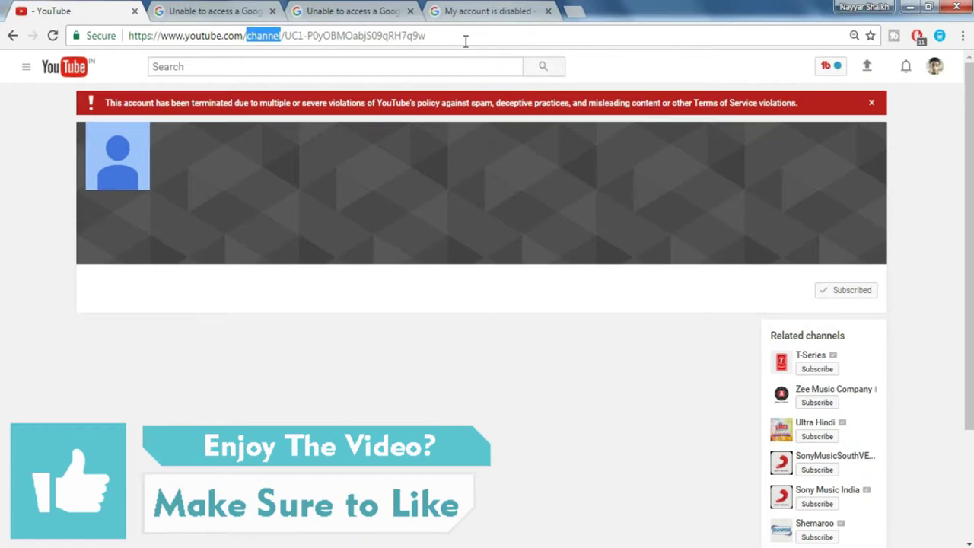
drag(464, 39, 247, 23)
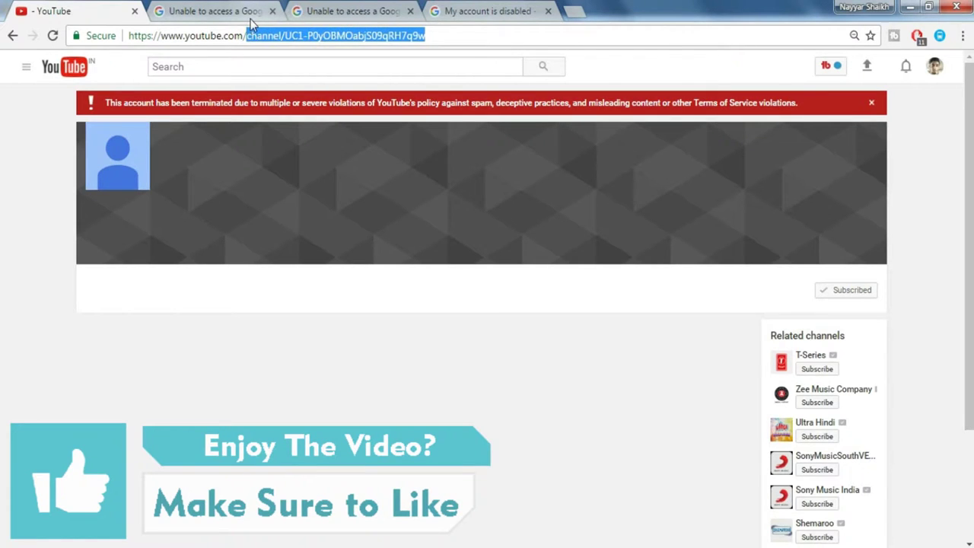
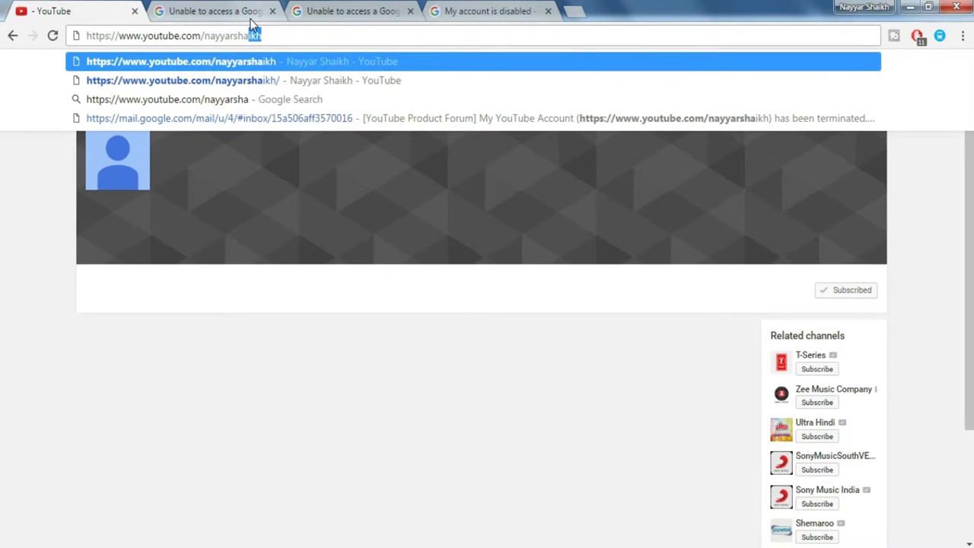
key(Return)
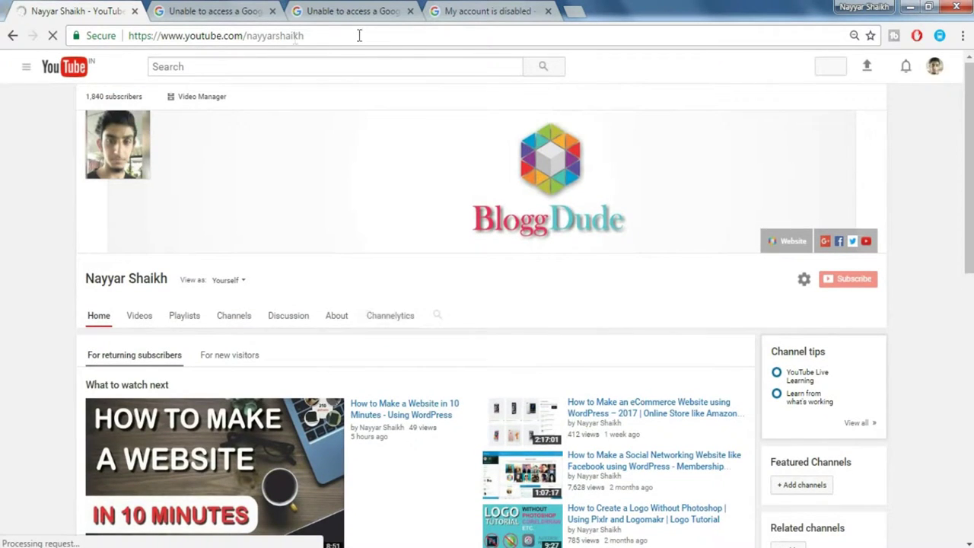
click(10, 35)
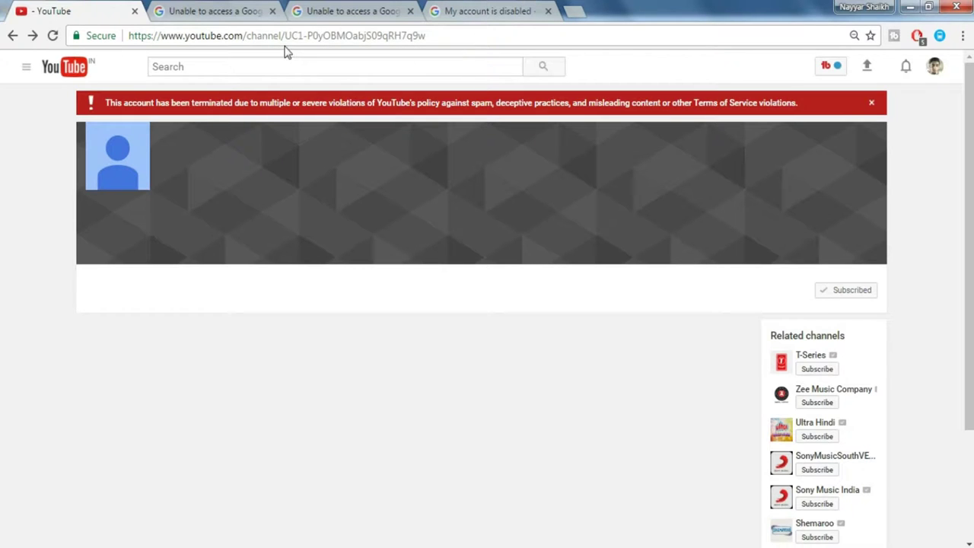
click(365, 36)
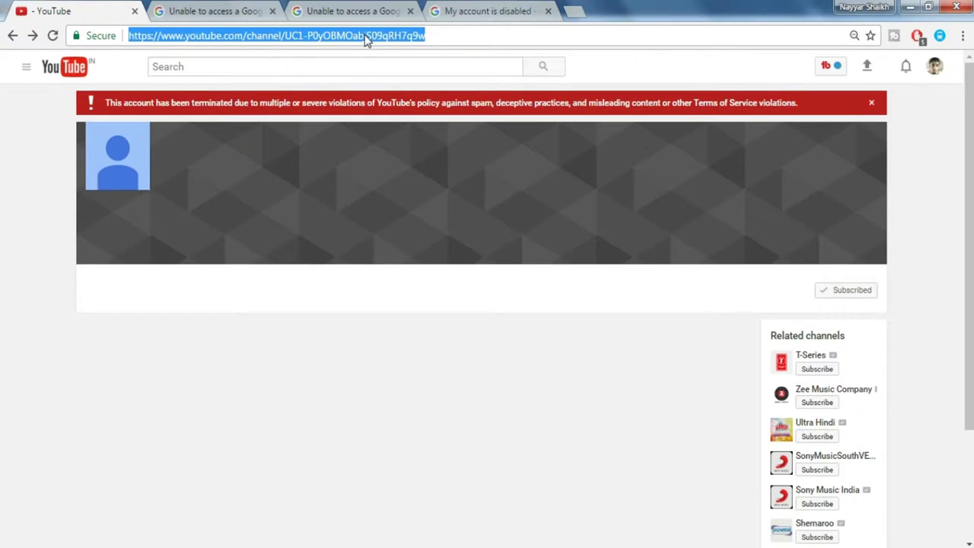
click(225, 9)
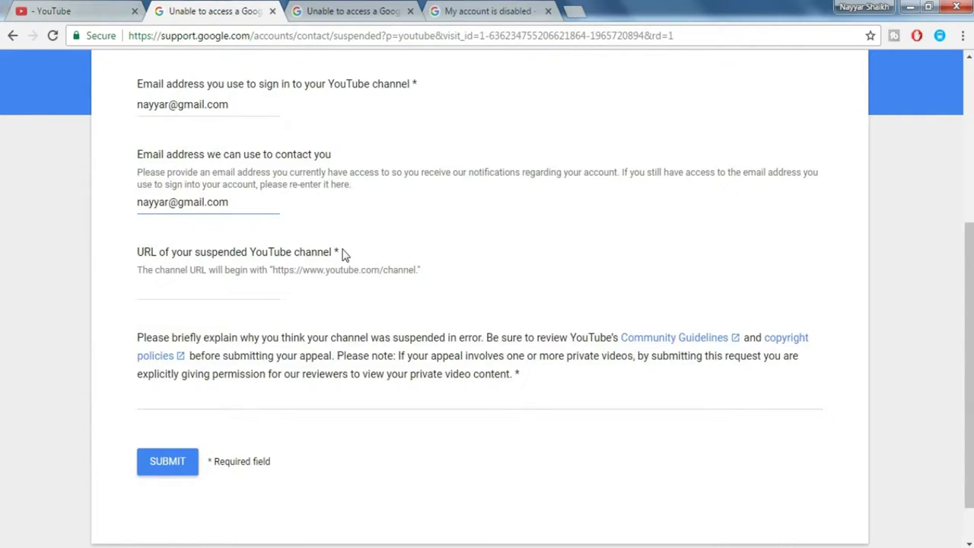
Paste the channel URL and the prepared recheck explanation into the YouTube appeal form.
click(232, 281)
key(ctrl+v)
scroll(524, 322, down, 1)
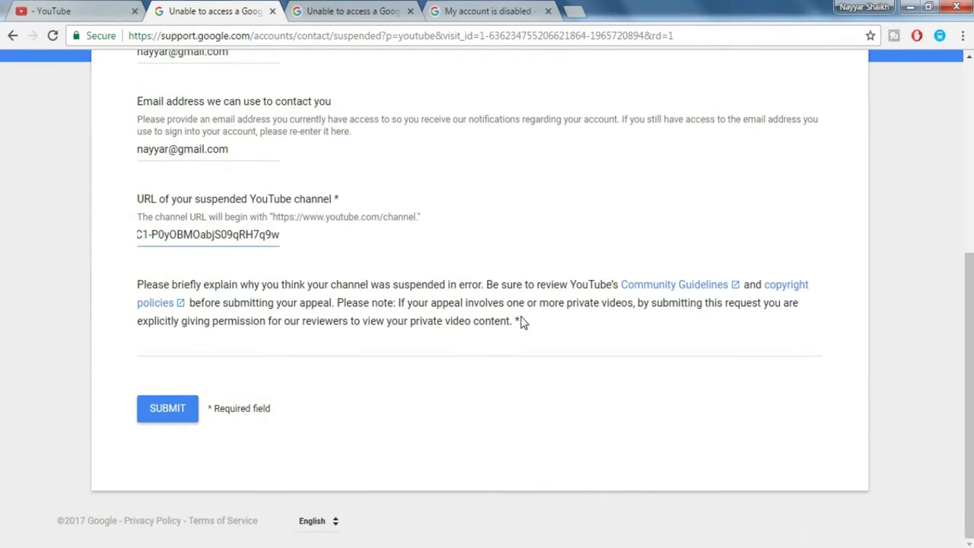
click(275, 339)
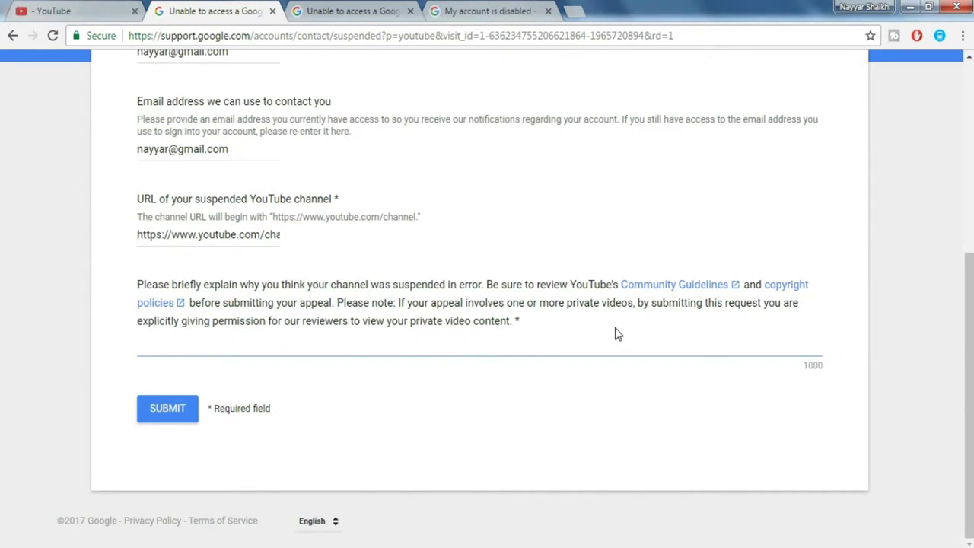
key(ctrl+v)
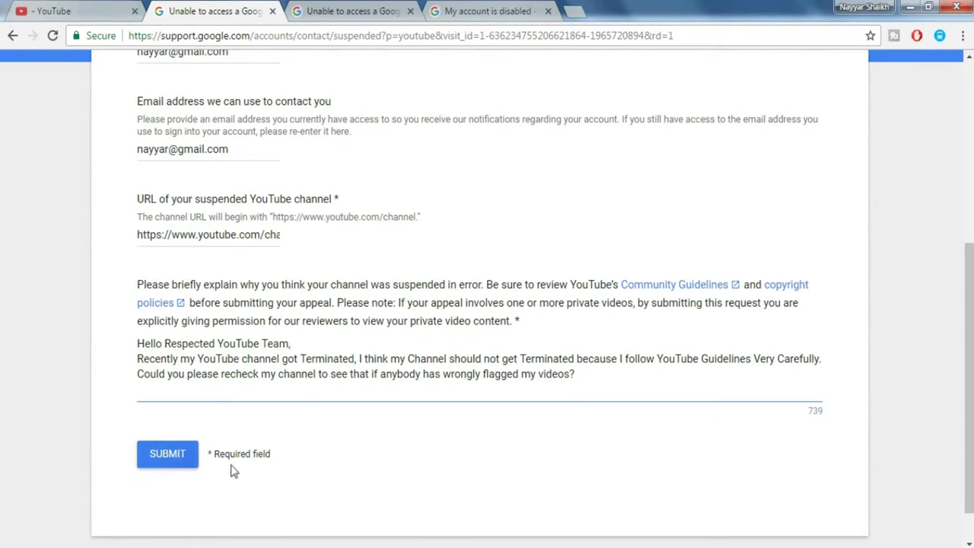
scroll(174, 464, up, 1)
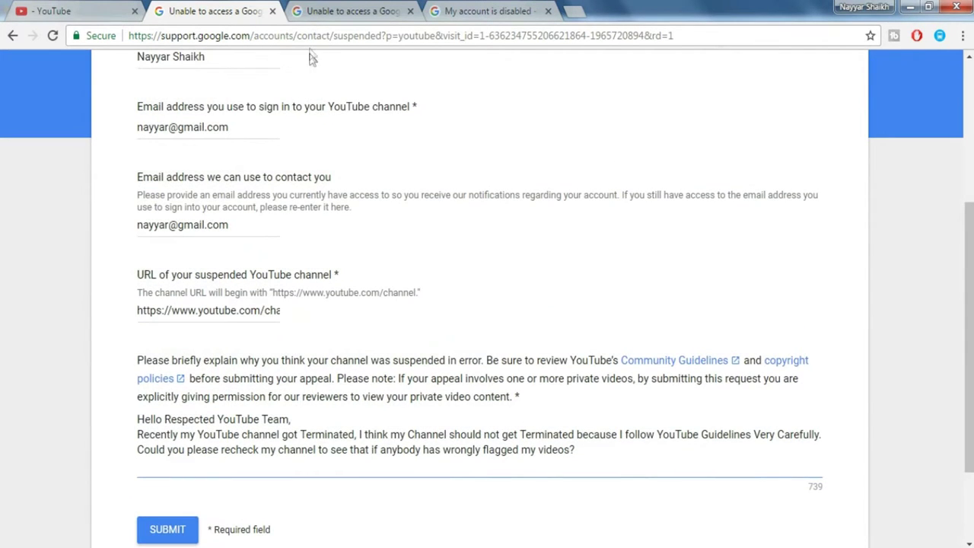
click(341, 9)
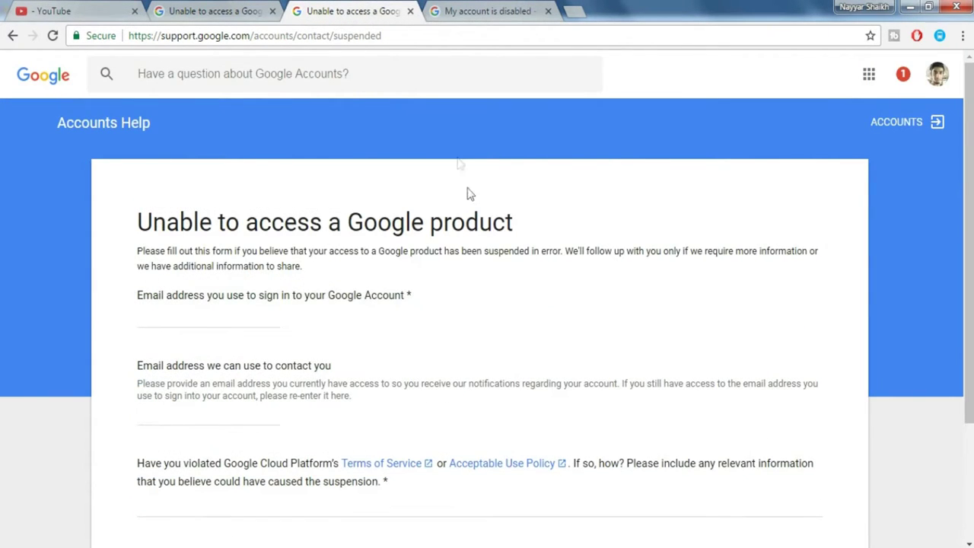
Review the filled YouTube and Google product forms, then bring up 'My account is disabled'.
scroll(467, 198, down, 1)
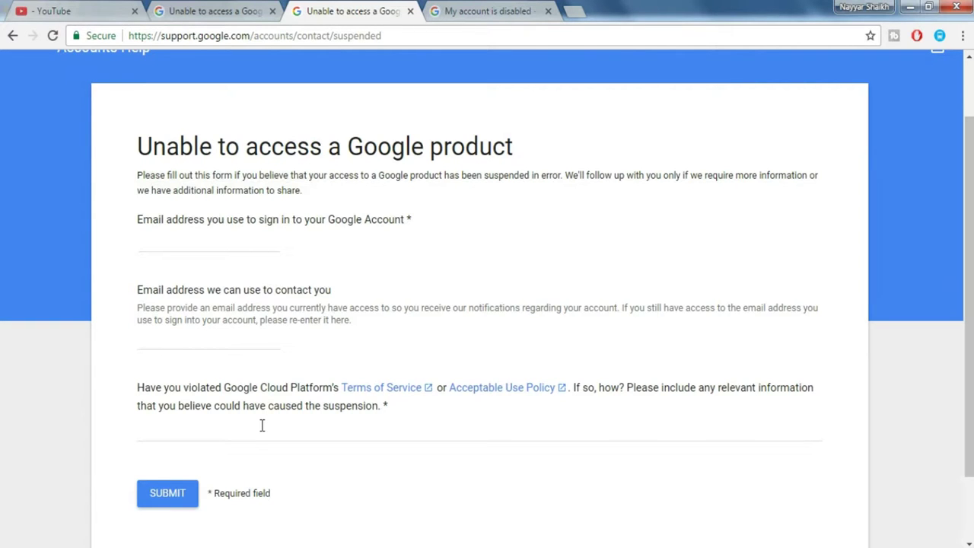
key(ctrl+shift+Tab)
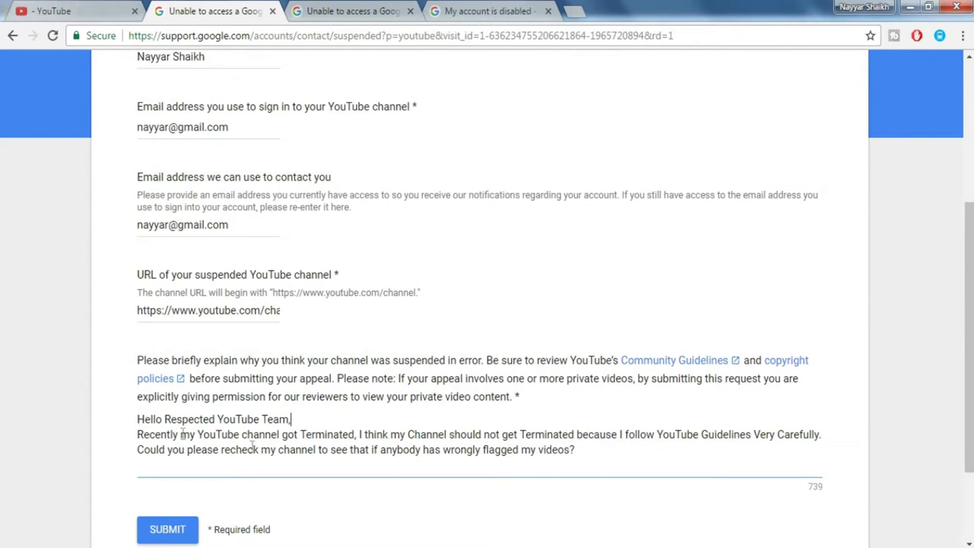
key(ctrl+Tab)
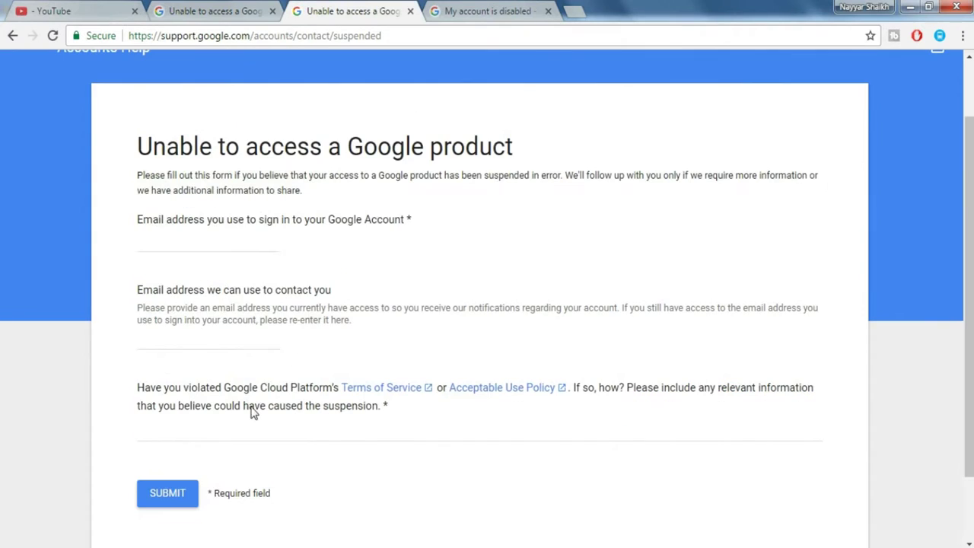
click(473, 24)
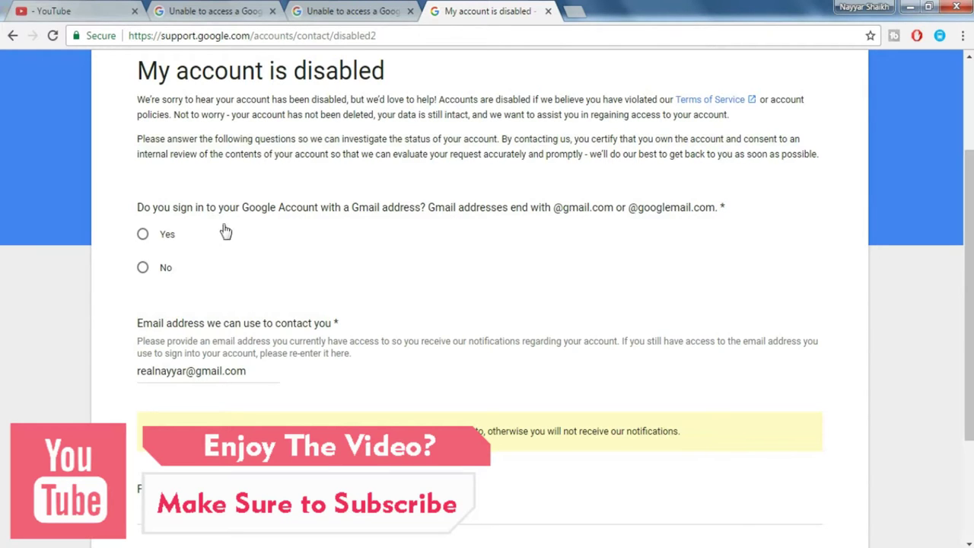
Answer Yes to signing in with a Gmail address and focus the revealed sign-in email field.
click(143, 235)
scroll(385, 250, down, 2)
click(218, 213)
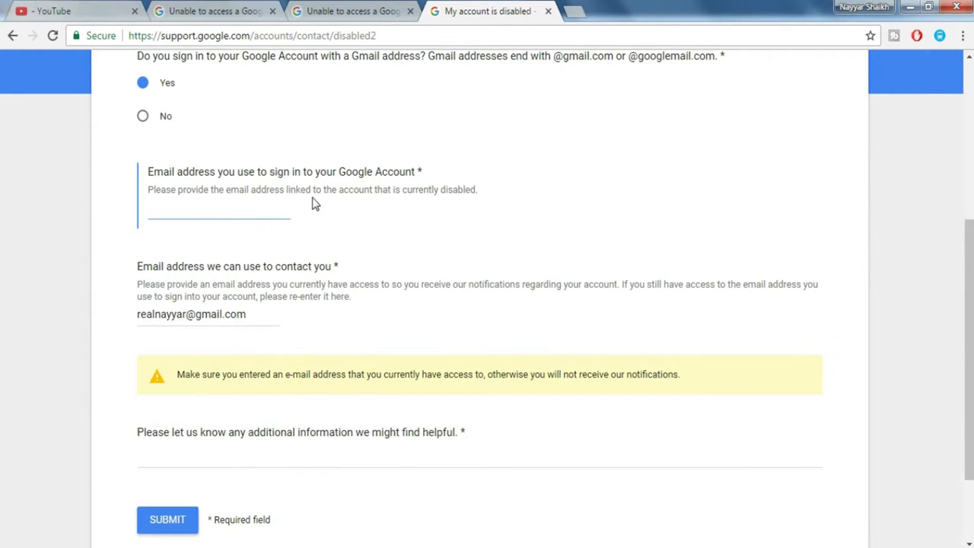
scroll(278, 279, down, 2)
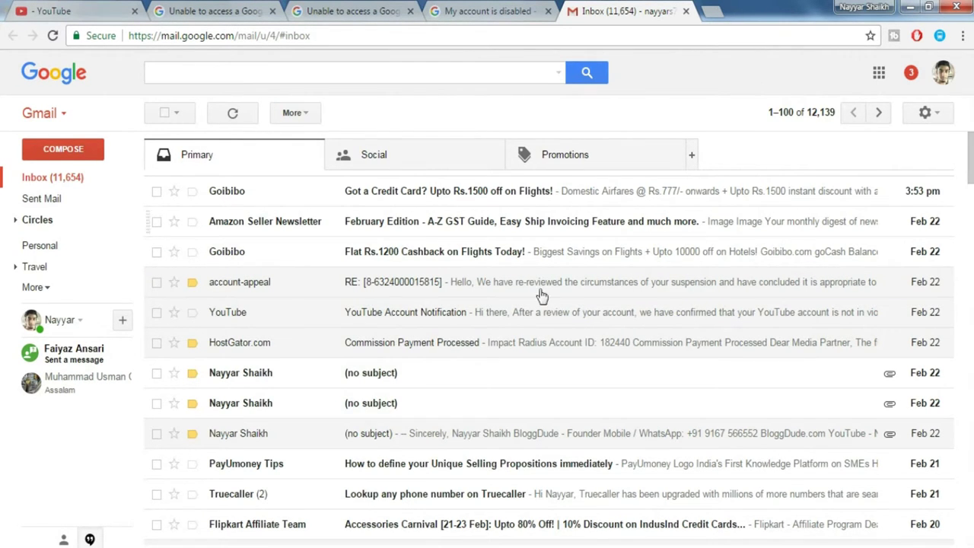
Open the YouTube Account Notification email saying the account is unsuspended.
click(522, 317)
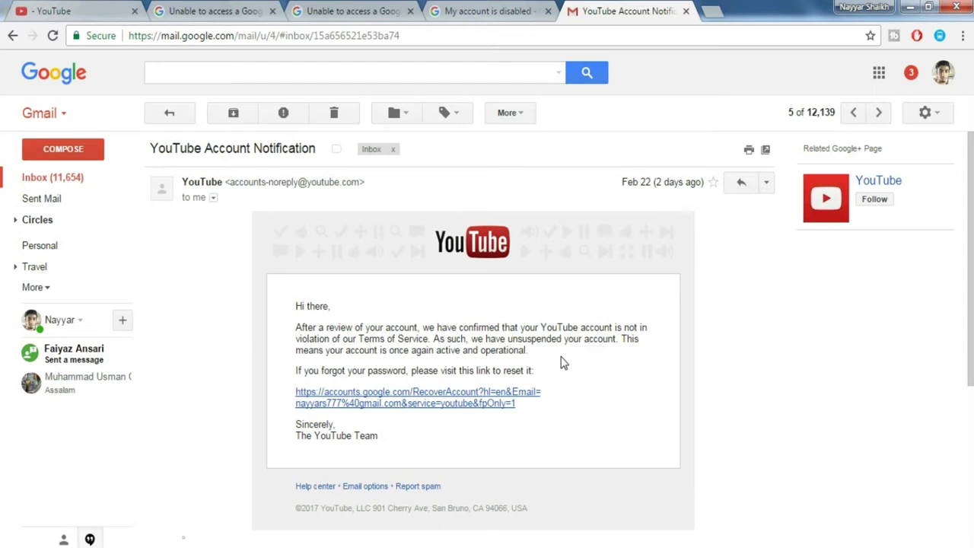
Return to the inbox and open the RE: account-appeal reply confirming reinstatement.
click(122, 176)
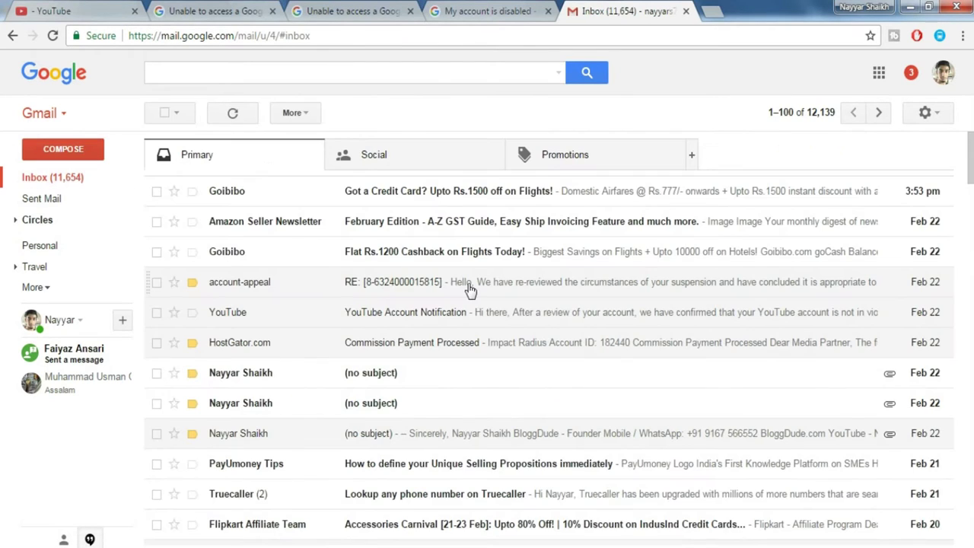
click(470, 289)
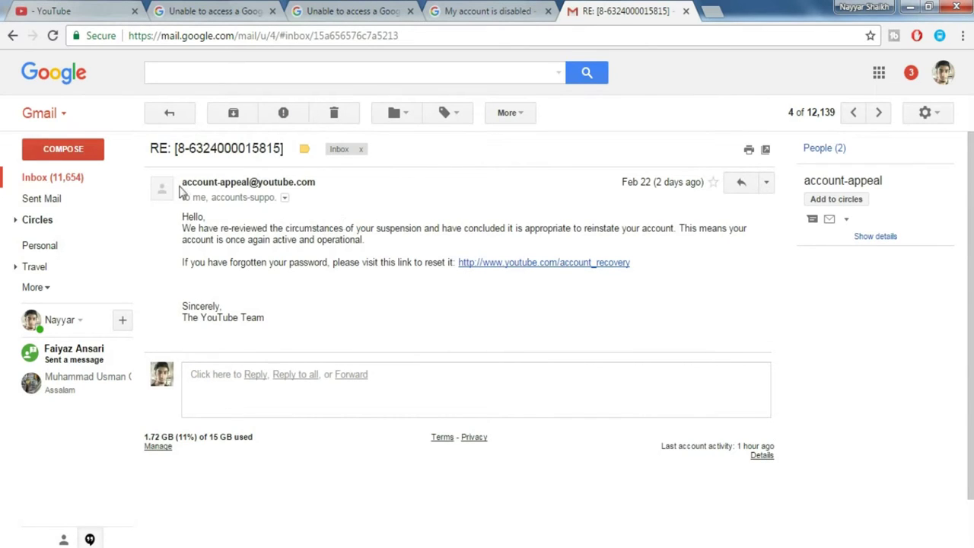
mouse_move(213, 183)
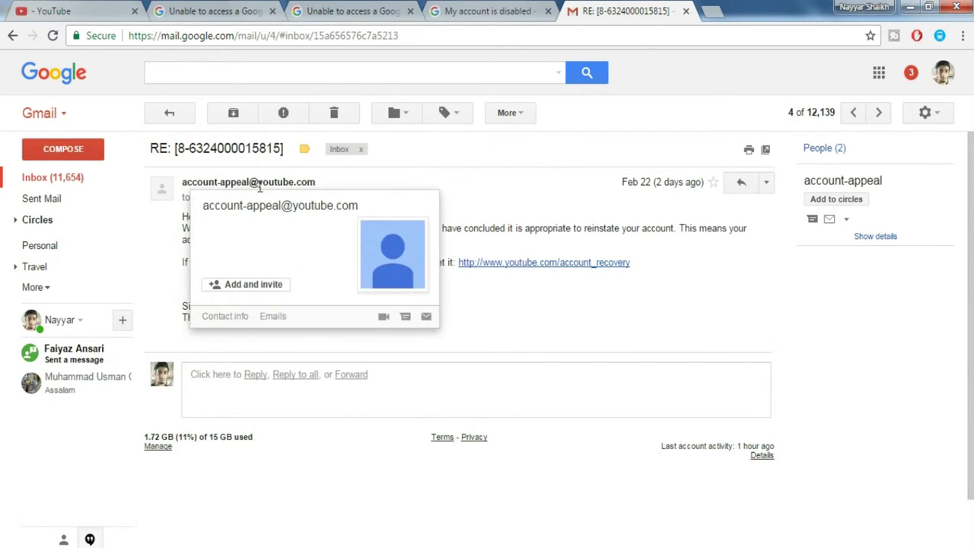